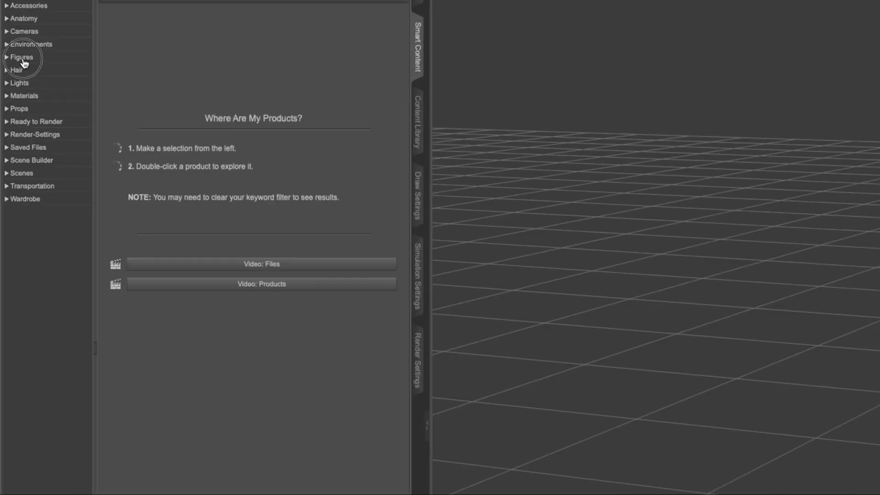
Step: Load the Genesis 8 Basic Female from Genesis 8 Starter Essentials into the scene
left_click(23, 59)
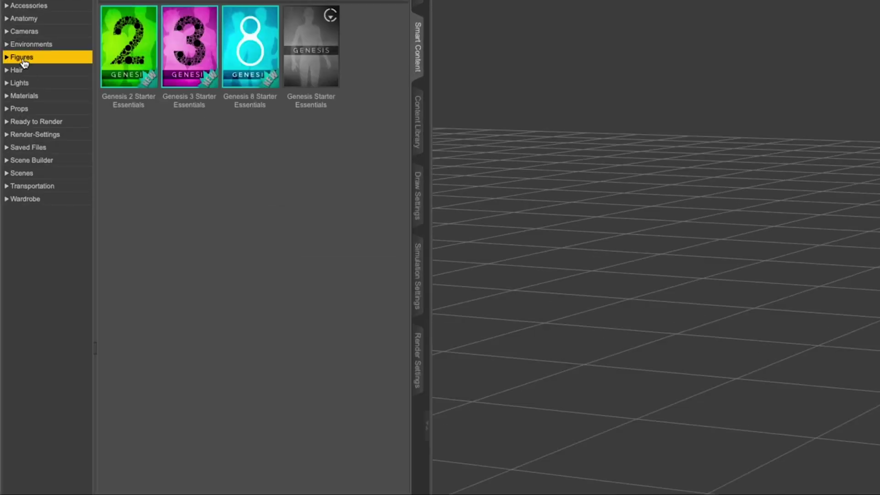
left_click(249, 42)
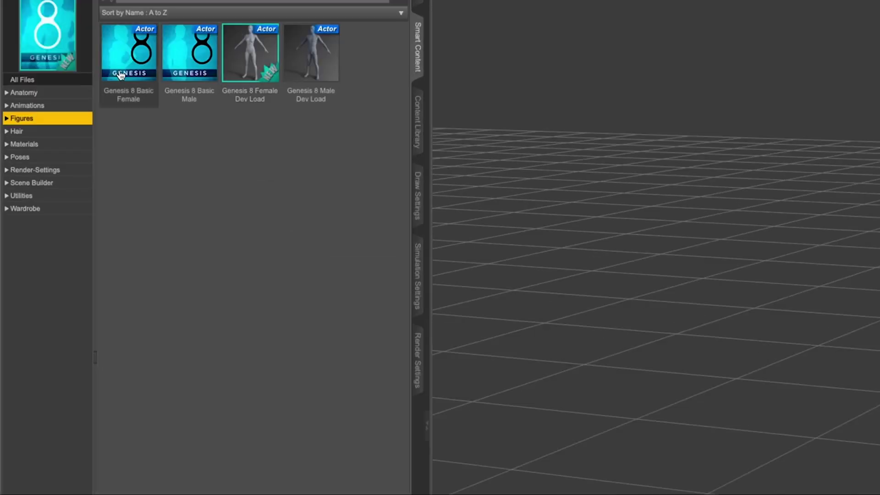
left_click(127, 59)
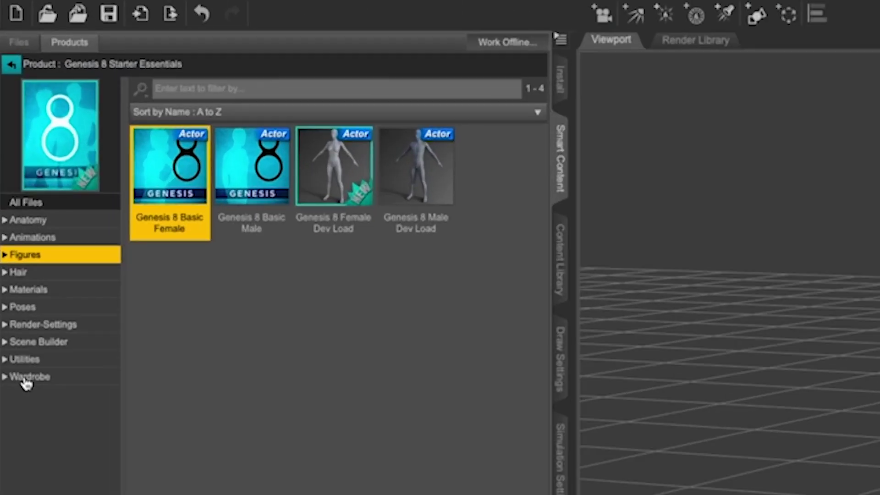
Step: Dress the figure in Basic Wear 02 and give her Toulouse Hair
left_click(26, 381)
double_click(436, 180)
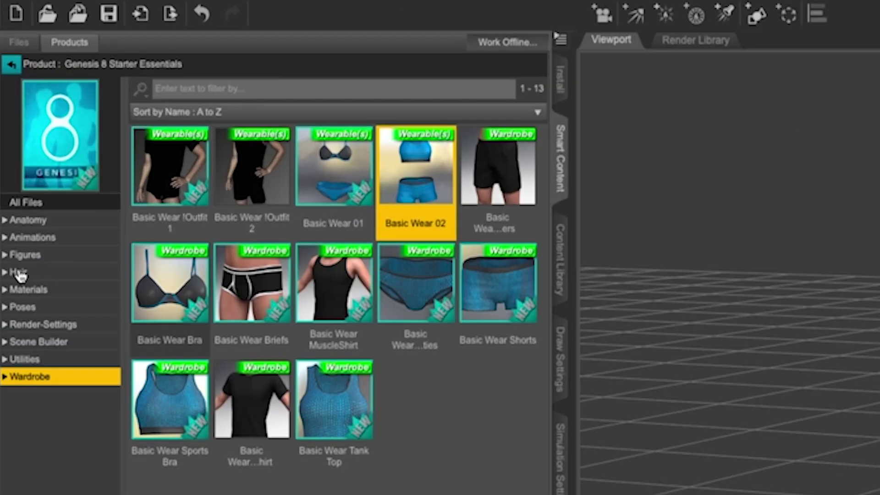
left_click(19, 272)
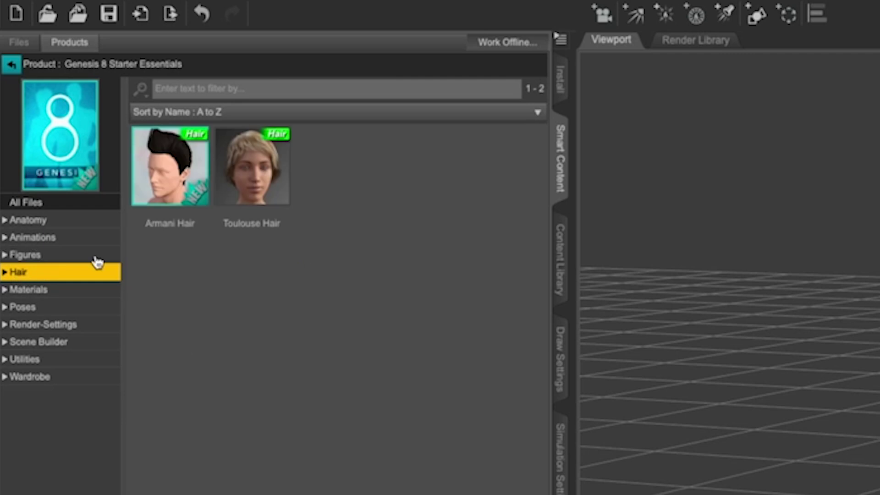
double_click(258, 176)
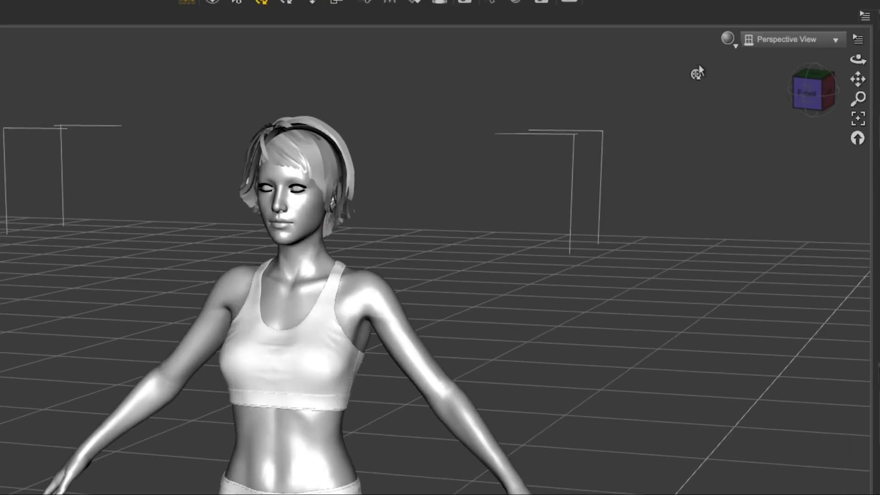
Step: Switch the viewport draw style to Texture Shaded and orbit around the figure
left_click(728, 40)
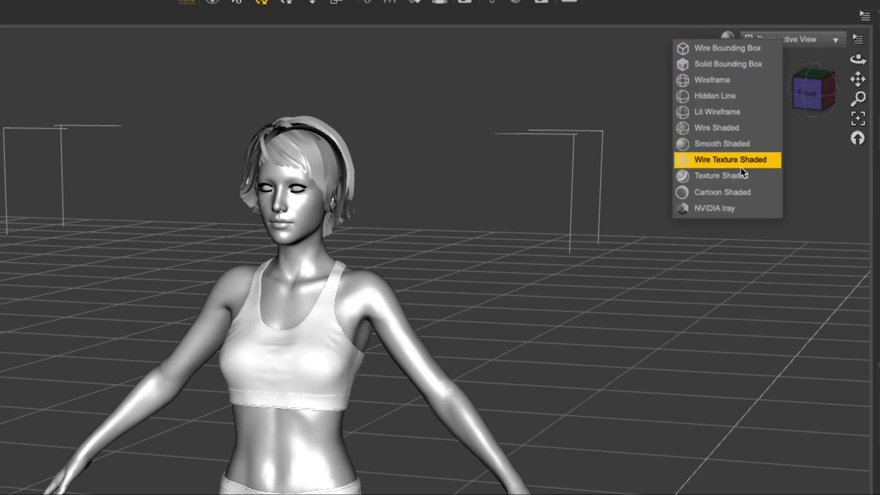
left_click(738, 178)
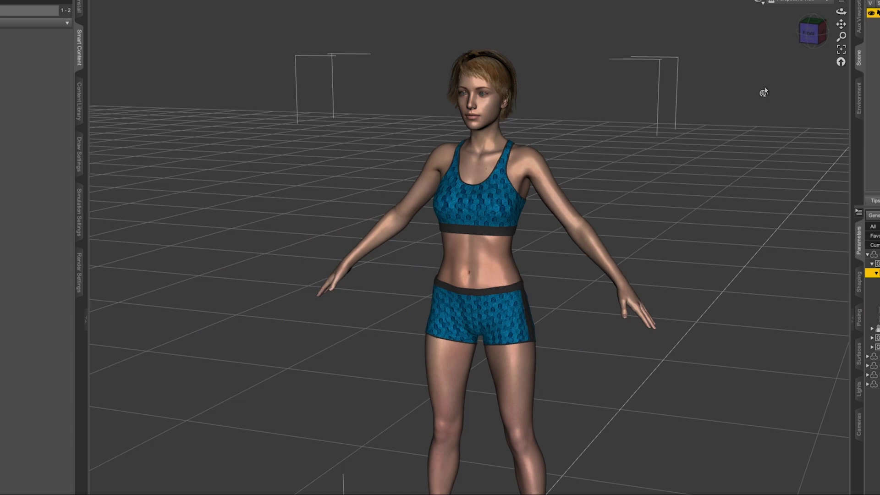
left_click_drag(840, 11, 805, 20)
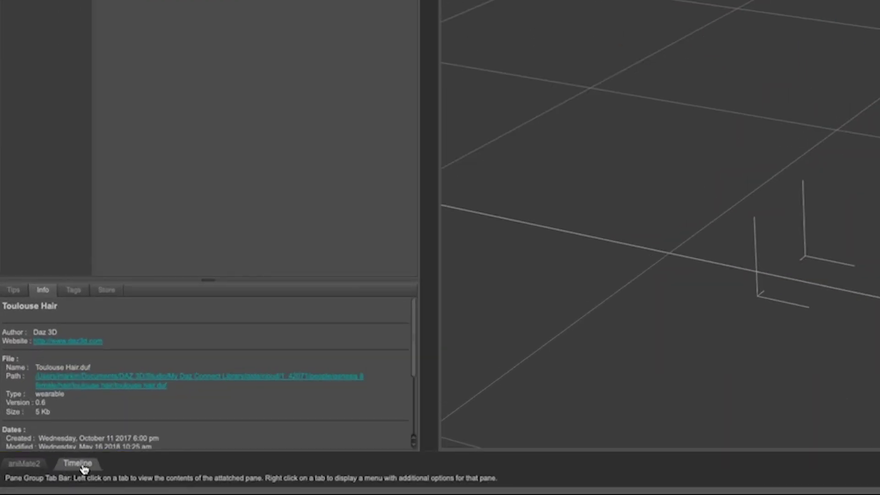
Step: Set the timeline total to 60 frames (0–59) and park the playhead at frame 5
left_click(78, 464)
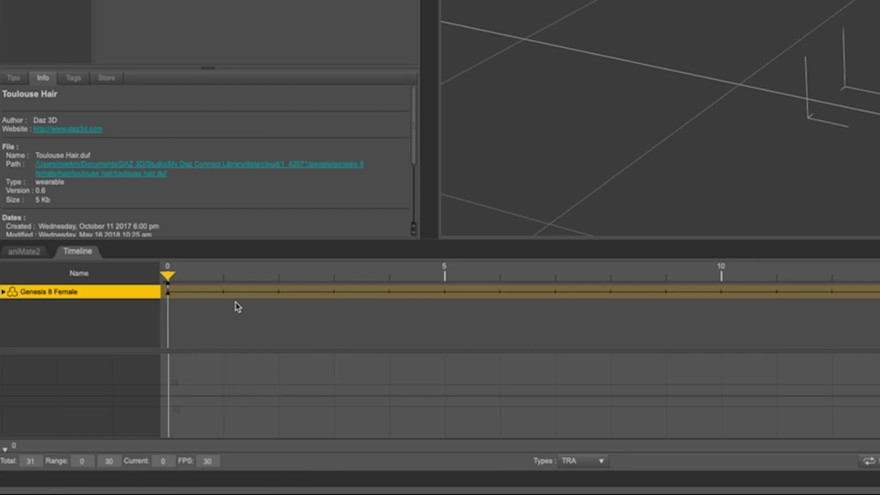
left_click_drag(166, 277, 879, 275)
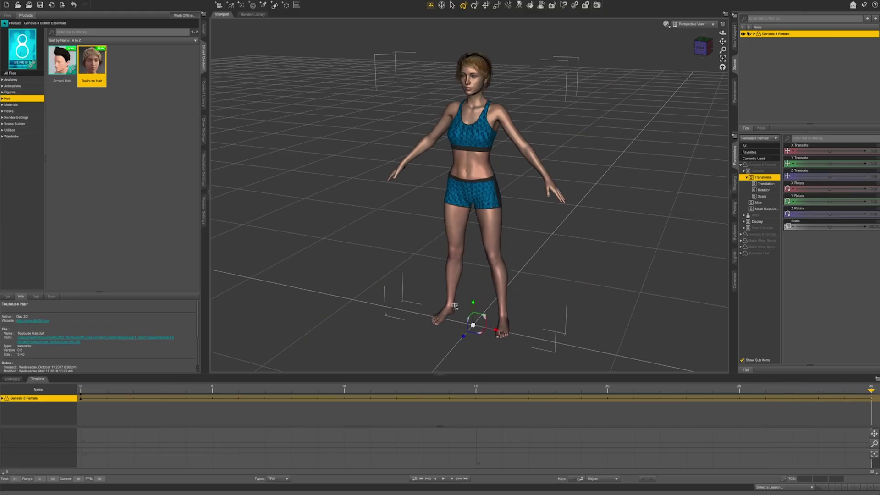
left_click_drag(870, 390, 68, 390)
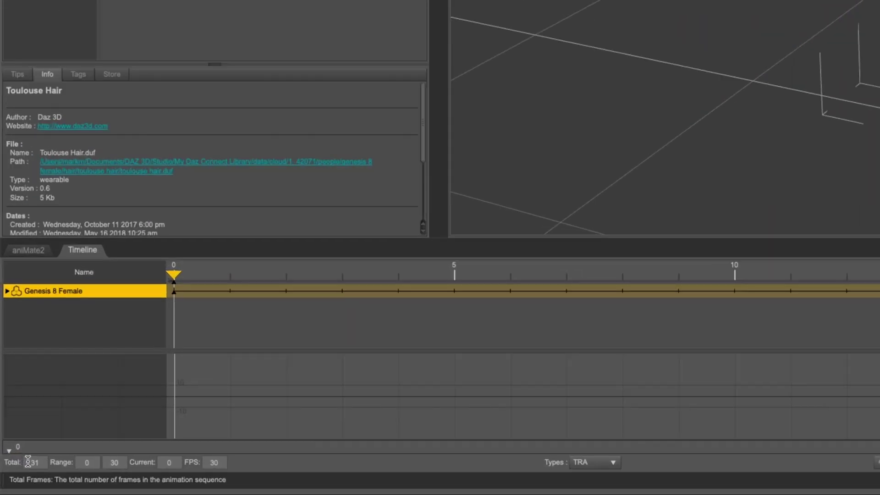
left_click_drag(27, 462, 47, 463)
type("60")
key("Return")
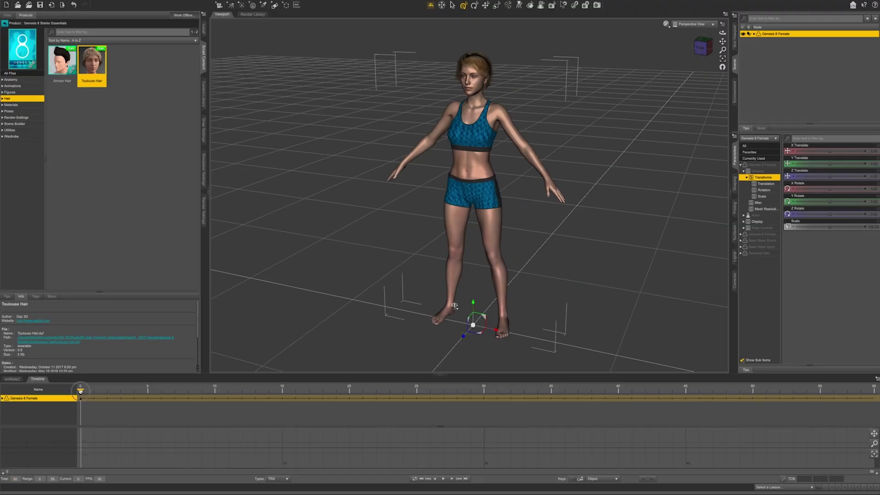
left_click_drag(80, 391, 145, 390)
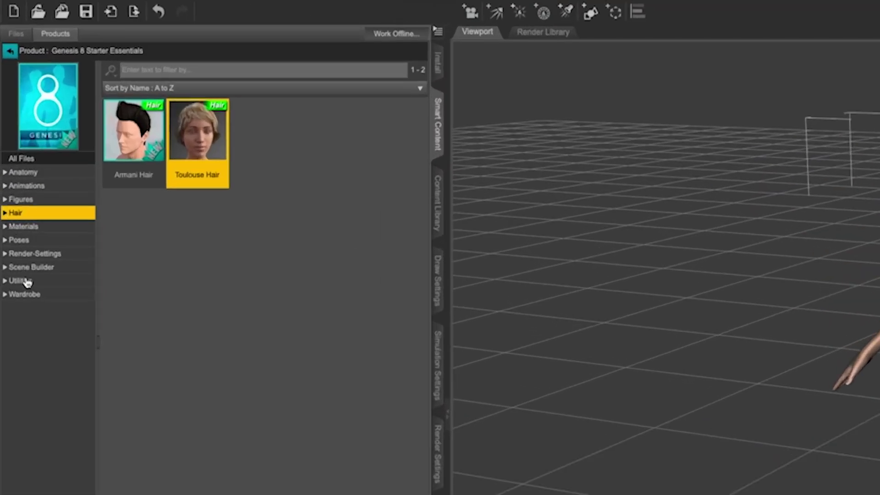
Step: Key Base Pose Standing C at frame 5 and Base Pose Walking A at frame 55
left_click(18, 240)
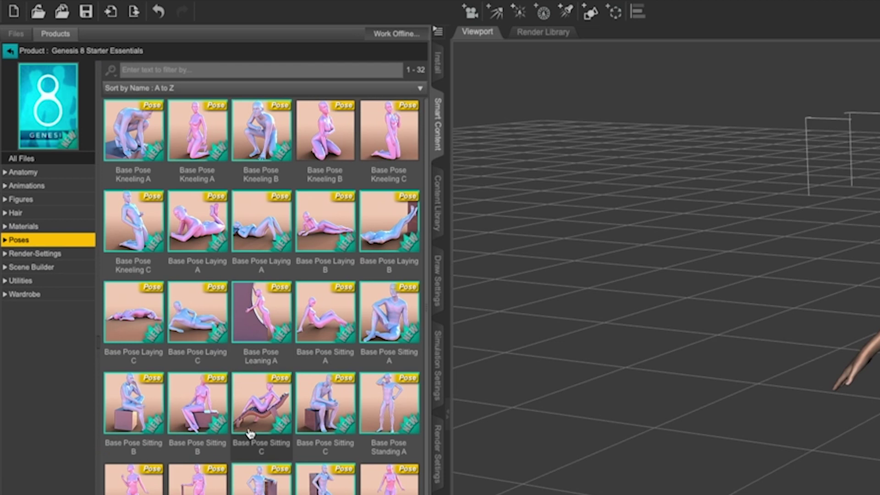
scroll(236, 417, "down", 3)
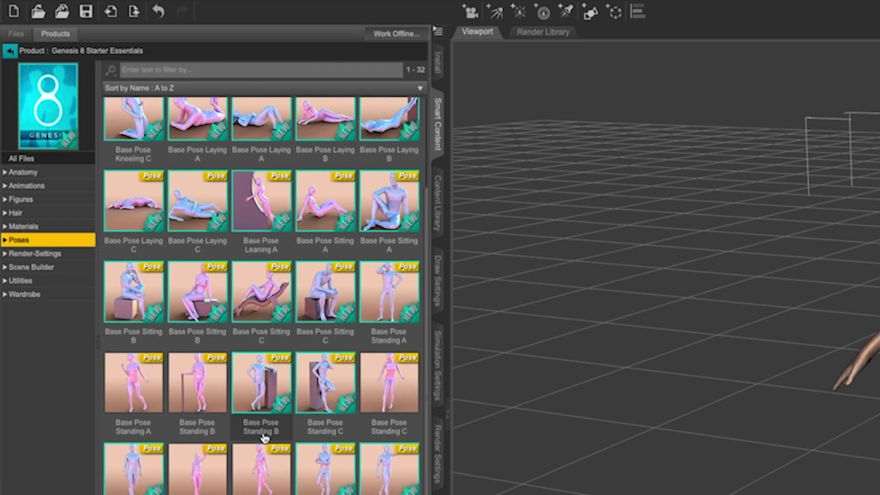
double_click(388, 383)
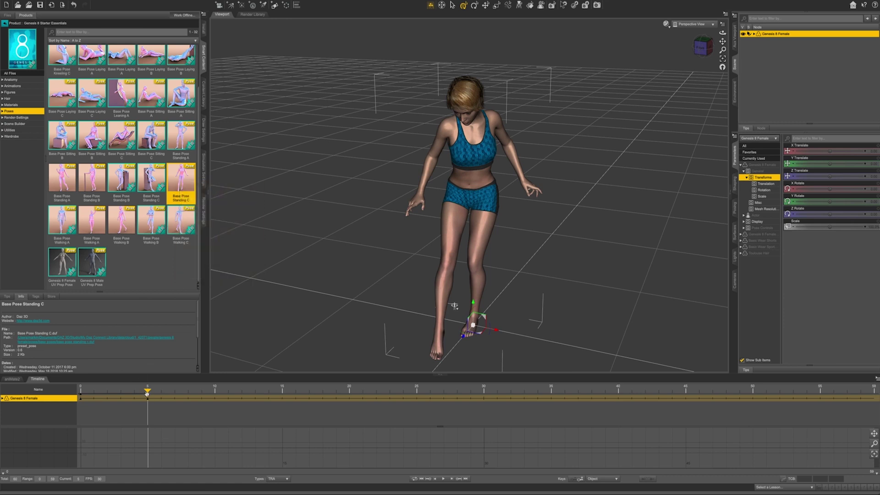
left_click_drag(146, 390, 813, 397)
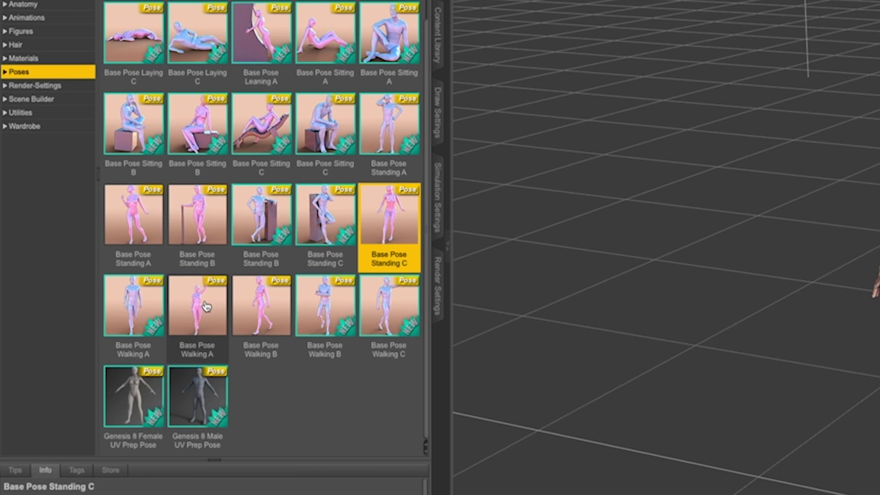
double_click(206, 306)
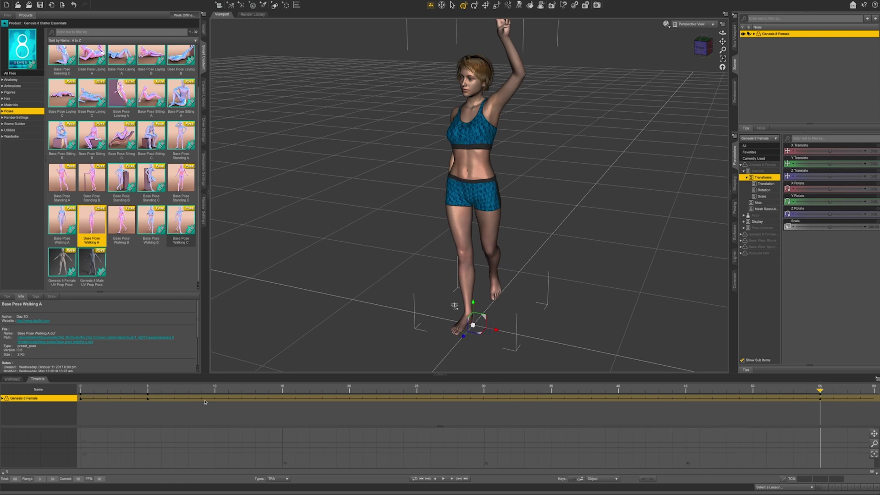
left_click_drag(817, 392, 69, 393)
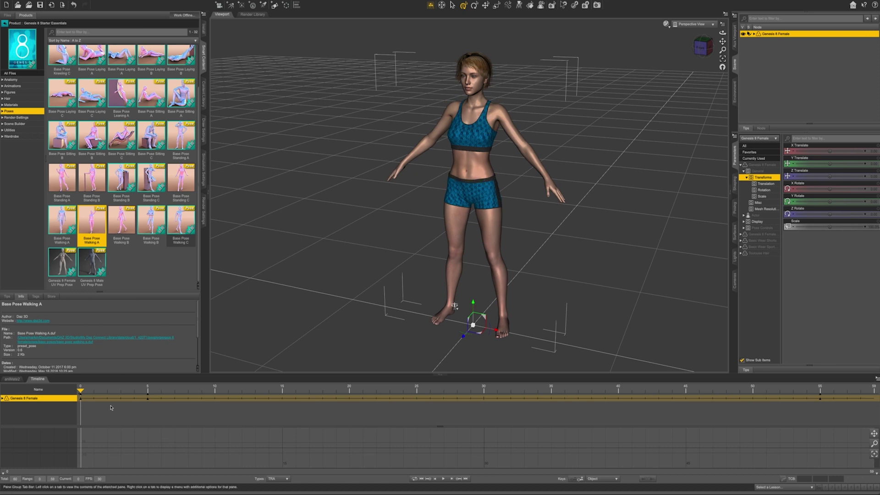
Step: Delete the frame-0 key, preview the motion around frame 38, and select the head bone
left_click(81, 400)
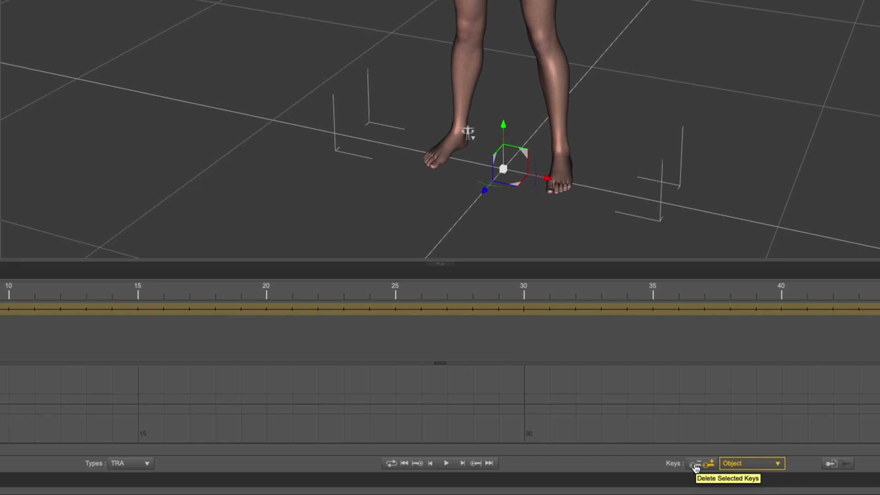
left_click(695, 464)
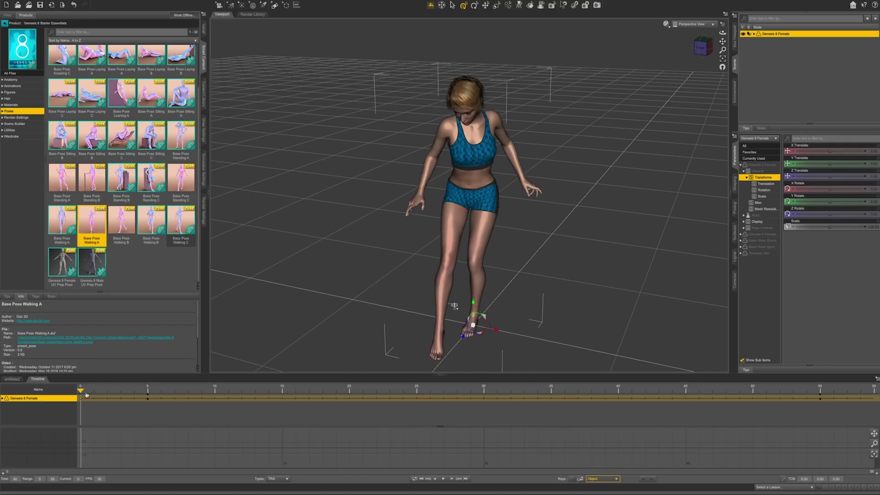
left_click_drag(80, 389, 818, 424)
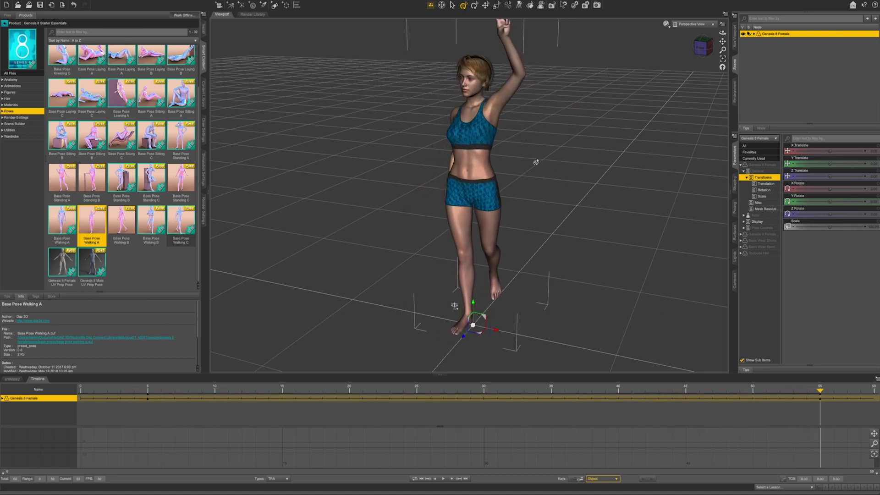
left_click(477, 76)
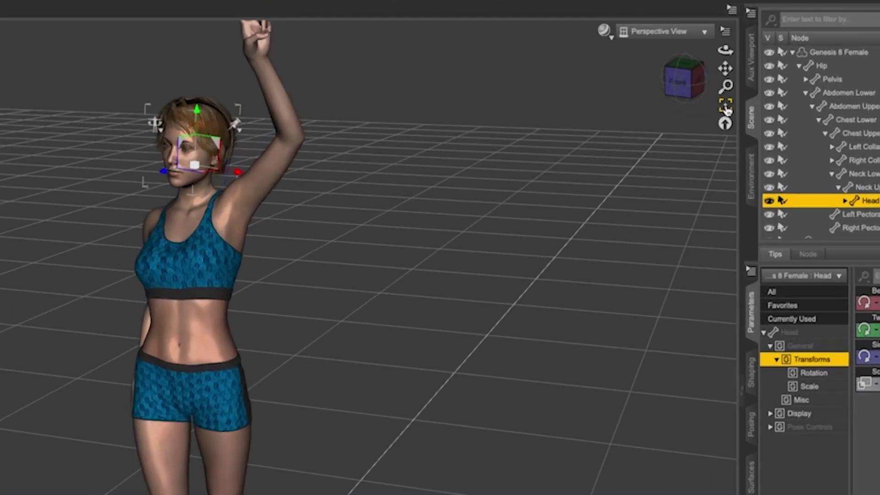
Step: Frame the head from the front at frame 30 and try the Eyes Closed control
left_click(725, 108)
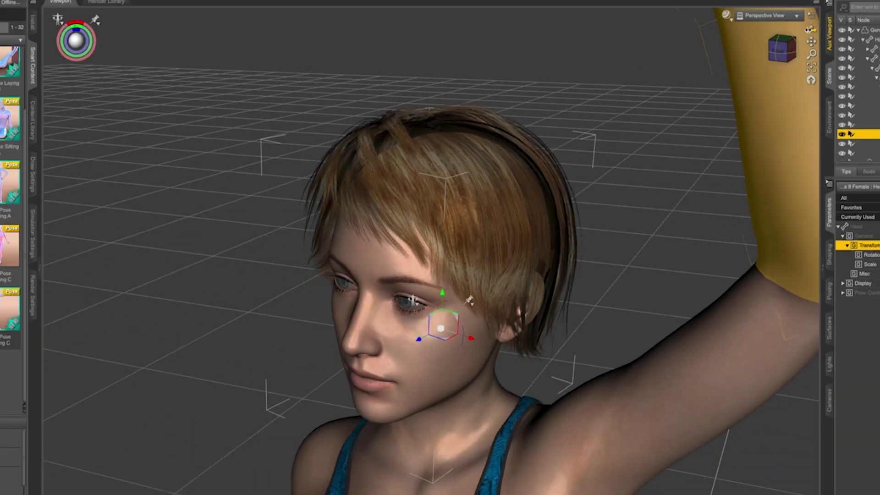
left_click(713, 73)
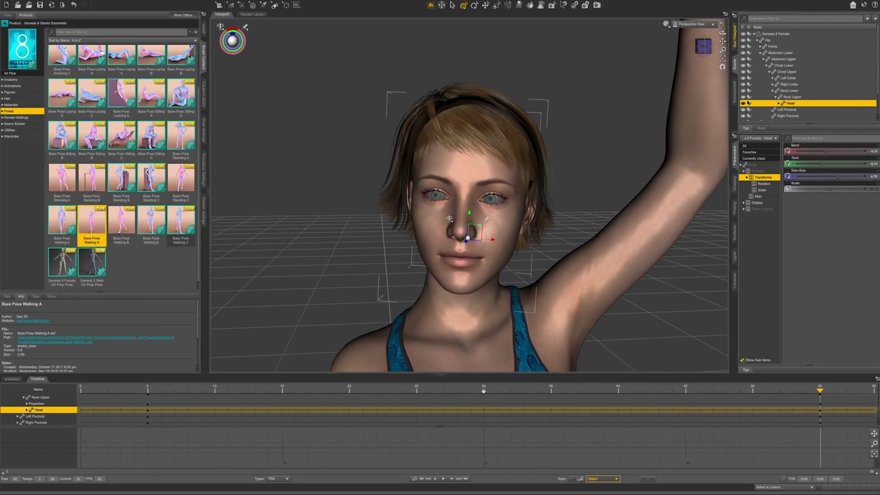
left_click(483, 389)
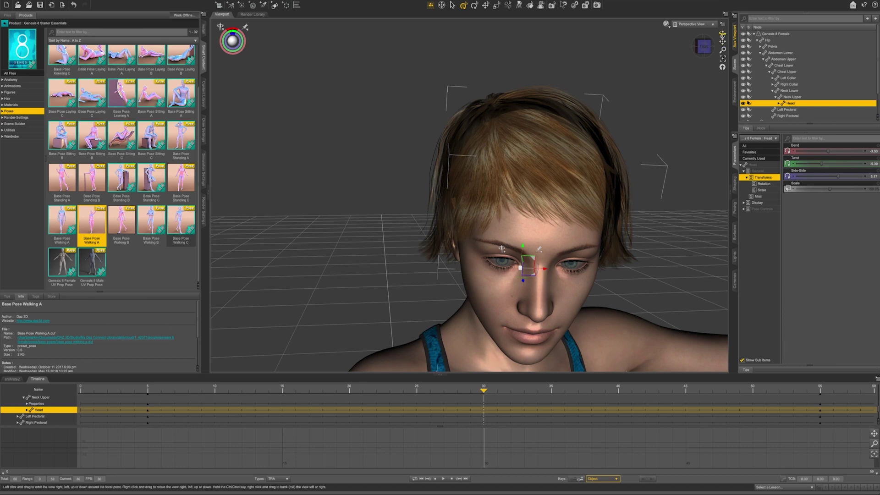
left_click_drag(722, 34, 715, 4)
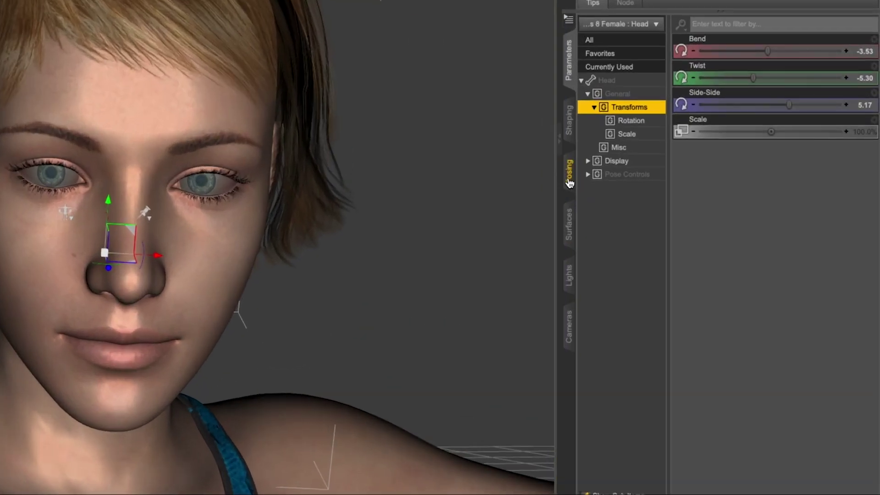
left_click(569, 183)
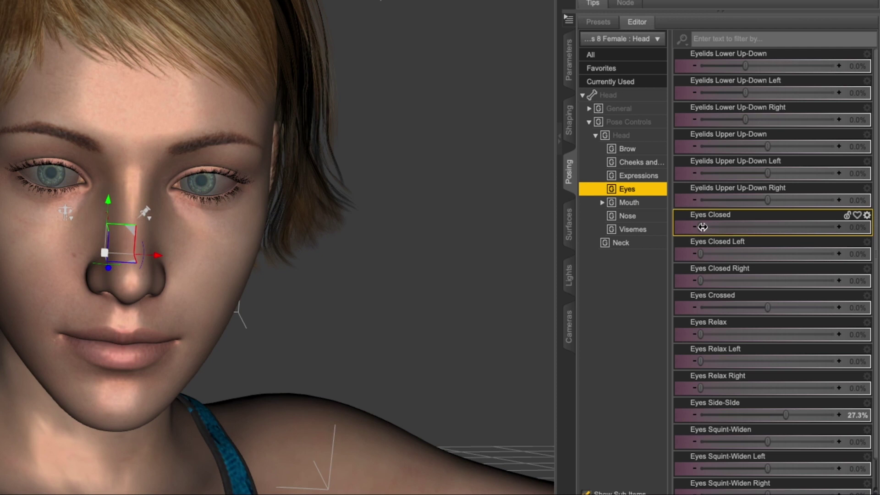
mouse_move(699, 228)
left_click_drag(699, 228, 676, 224)
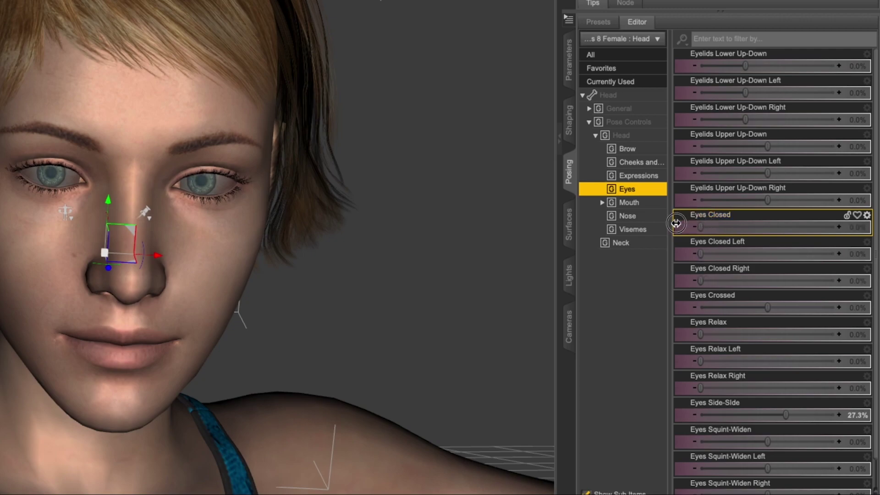
Step: Key Eyes Closed at 80.9% on frame 33 and reopen the eyes at frame 34
left_click_drag(483, 389, 519, 389)
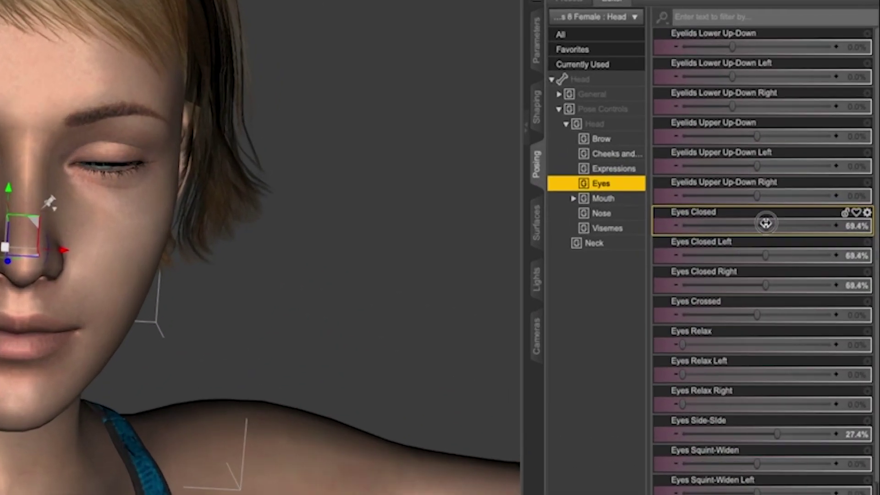
left_click_drag(765, 223, 779, 221)
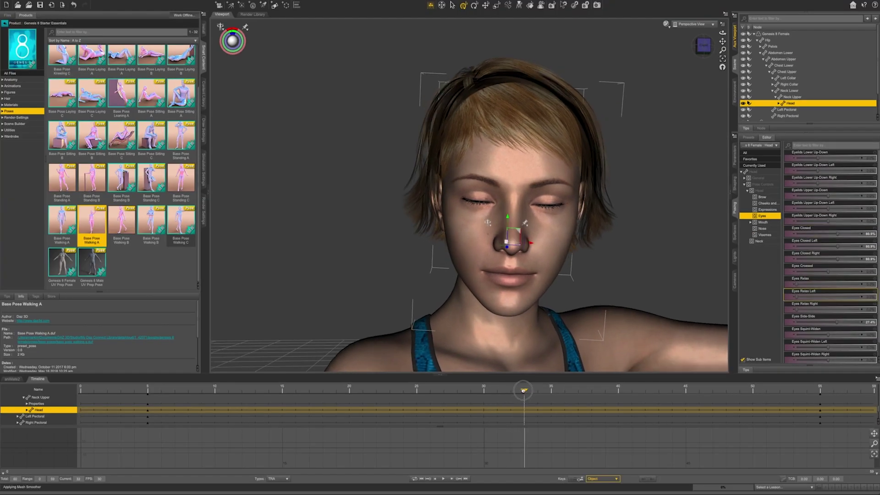
left_click_drag(523, 390, 537, 391)
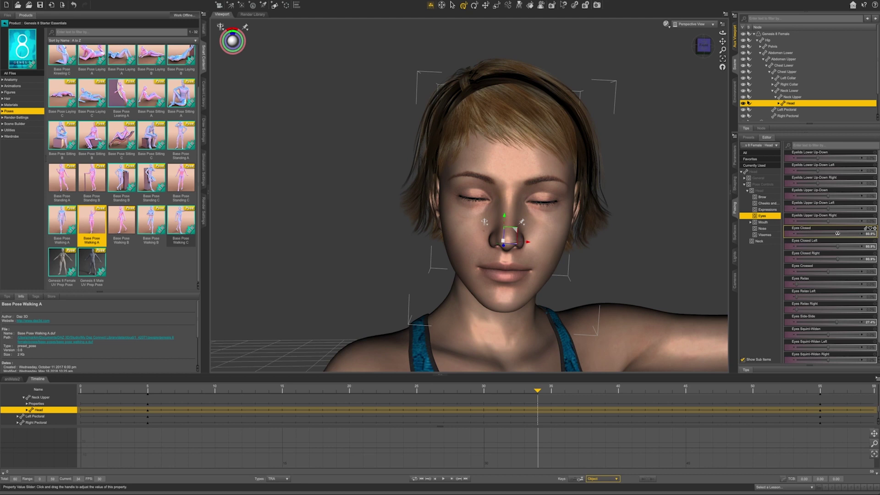
left_click(537, 390)
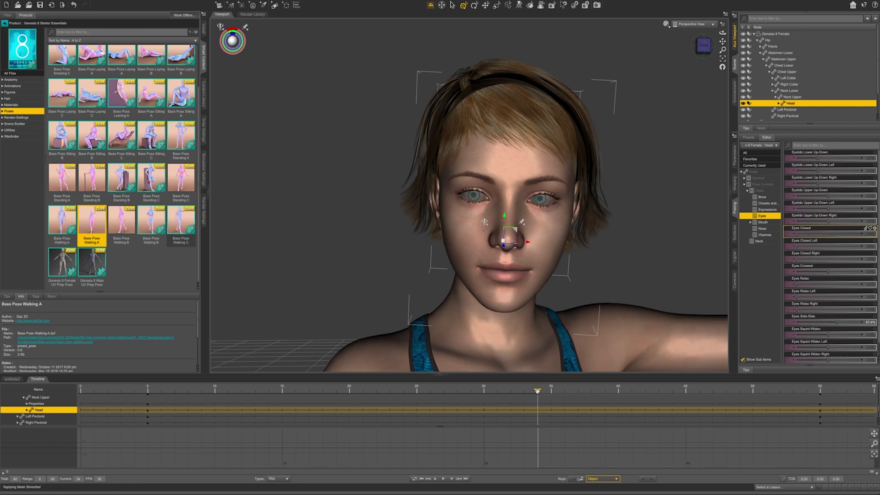
left_click_drag(537, 390, 389, 390)
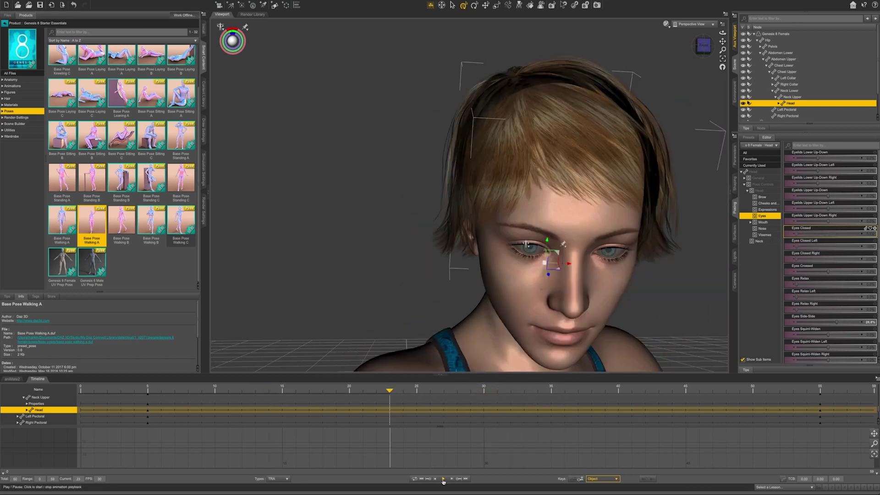
left_click(443, 479)
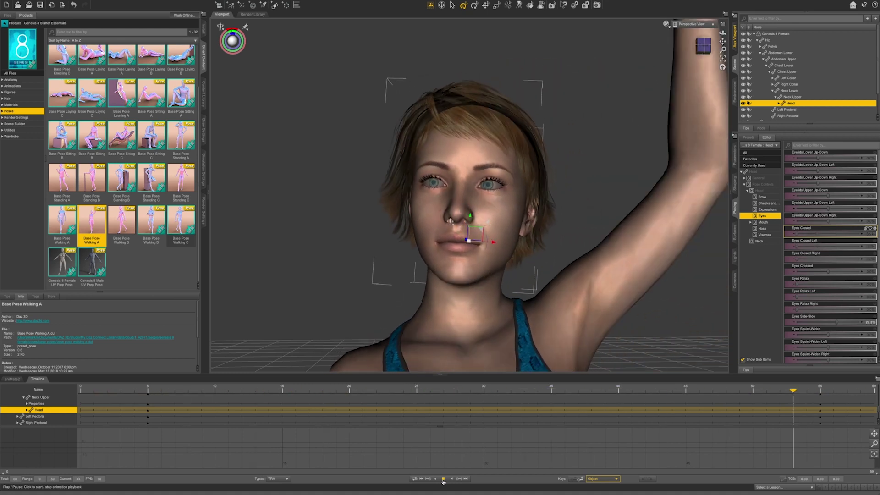
left_click(443, 478)
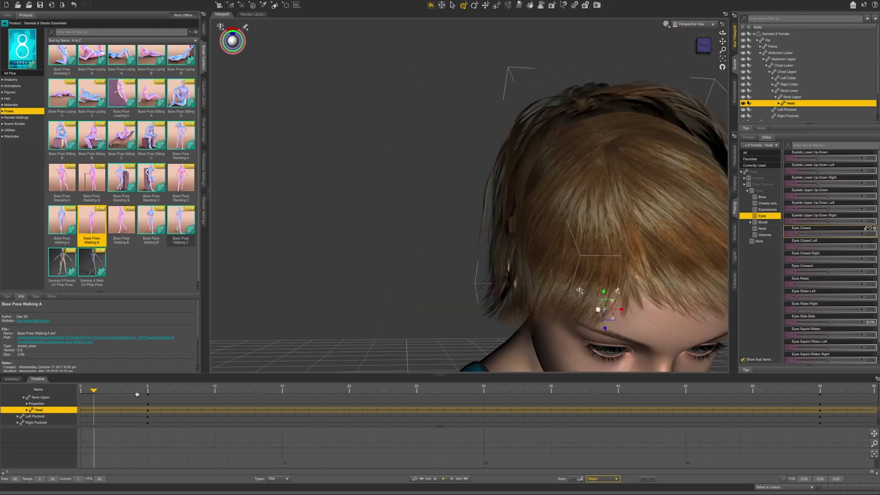
scroll(627, 73, "down", 5)
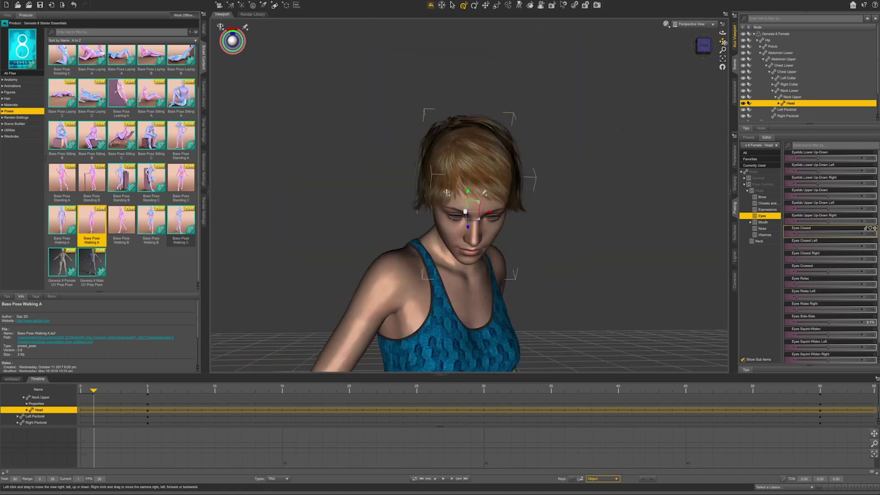
key("space")
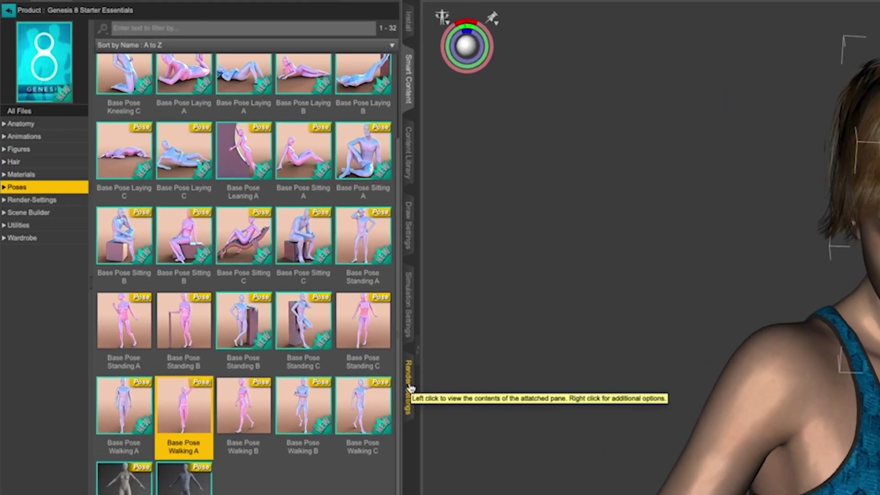
Step: Set Render Type to Image Series, frames 5 to 55, with Series Base 'FirstAnimation'
left_click(205, 211)
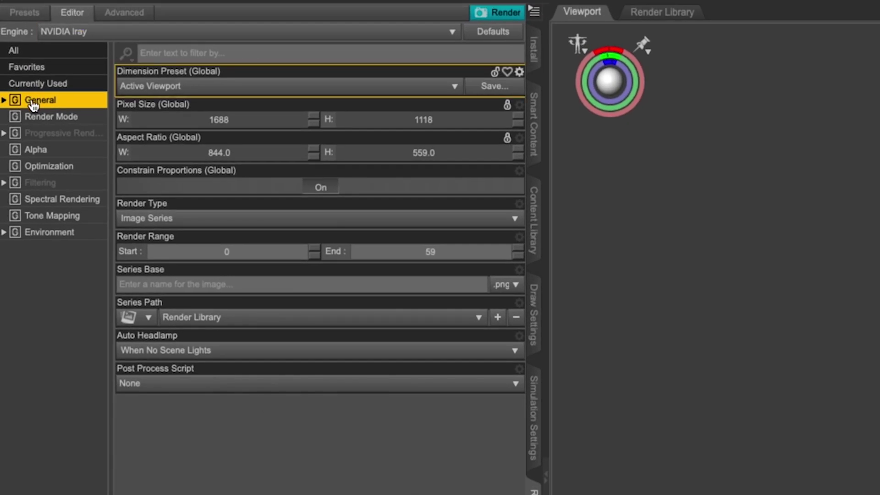
left_click(159, 221)
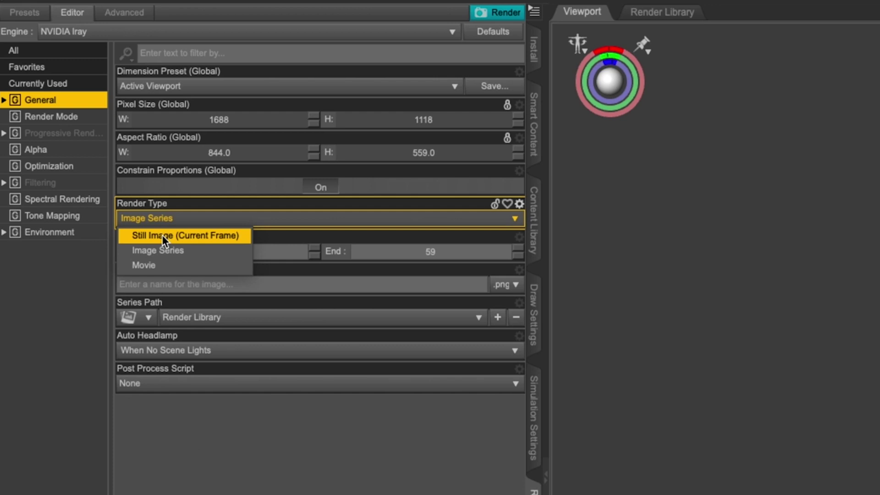
left_click(164, 250)
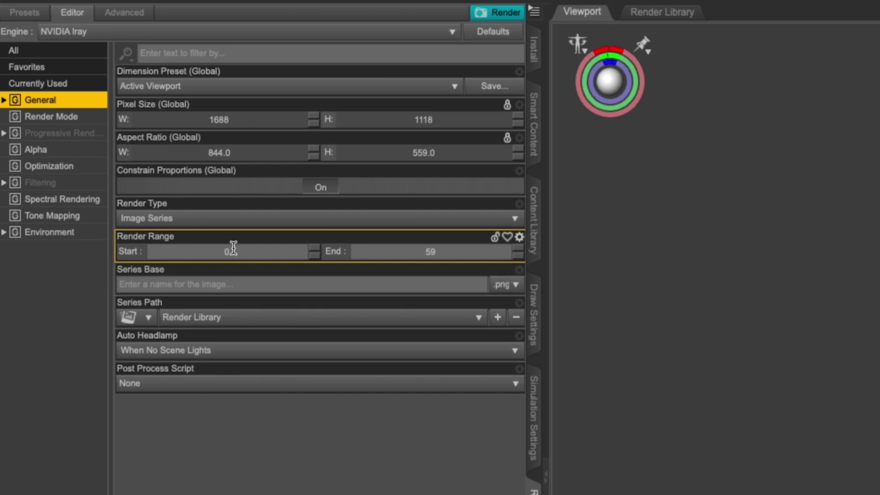
left_click(260, 253)
type("5")
left_click(394, 258)
type("55")
left_click(368, 283)
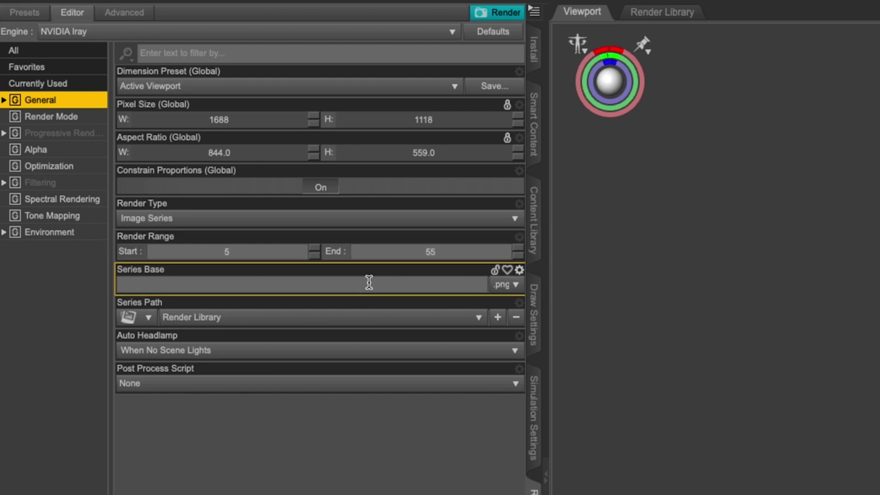
type("FirstAnimation")
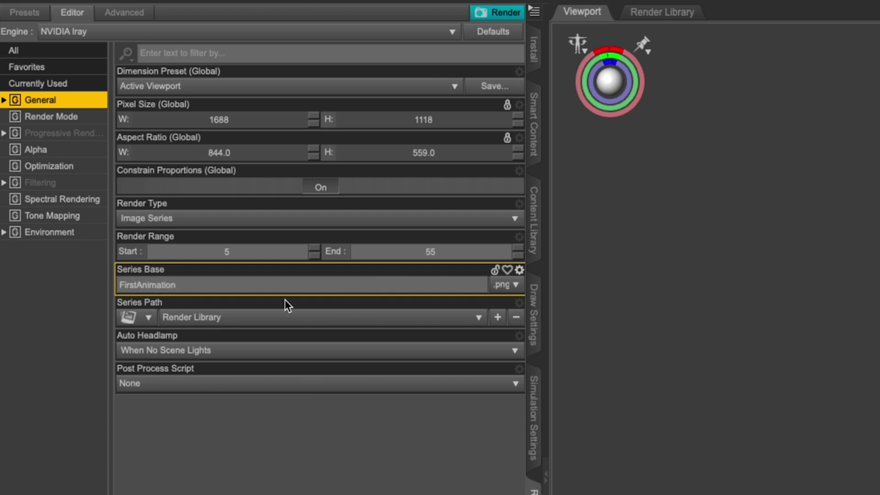